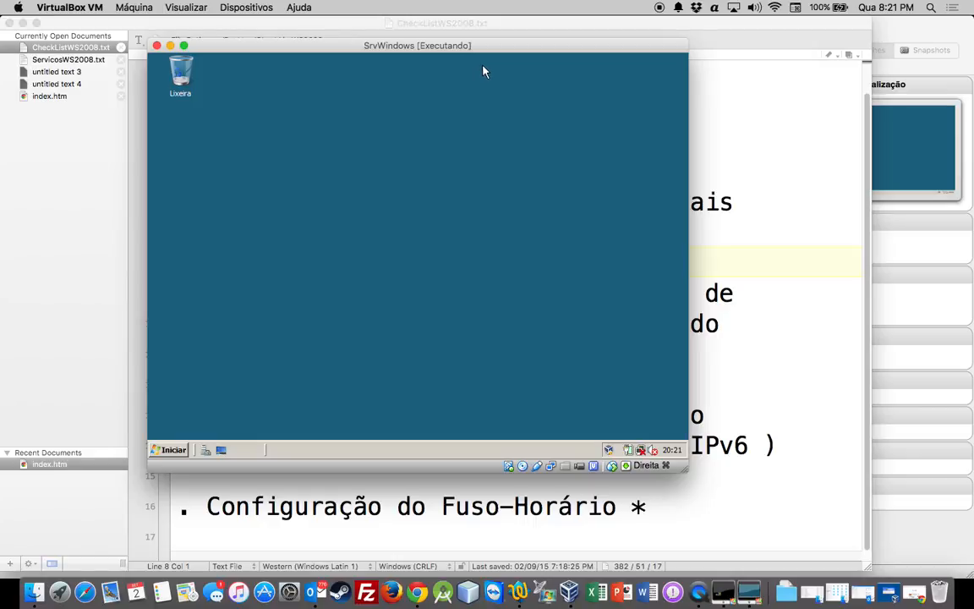
Move and enlarge the SrvWindows virtual machine window on the desktop
drag(443, 47, 385, 48)
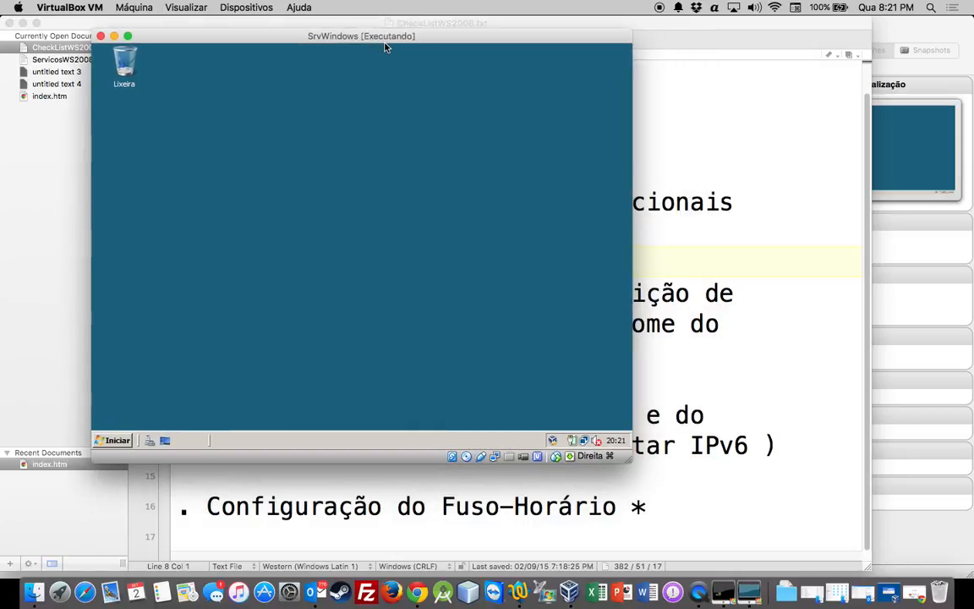
drag(630, 460, 772, 556)
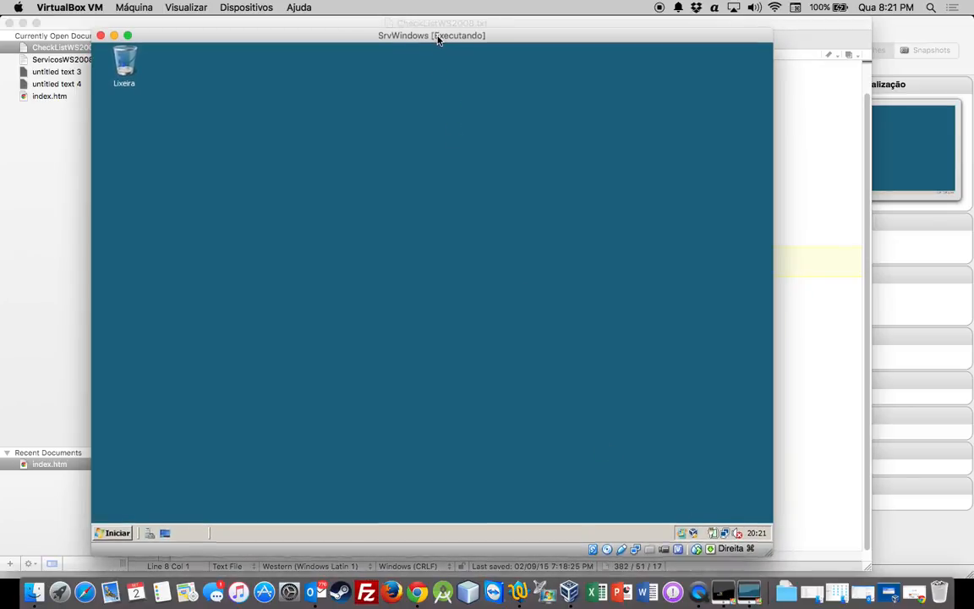
drag(438, 37, 437, 25)
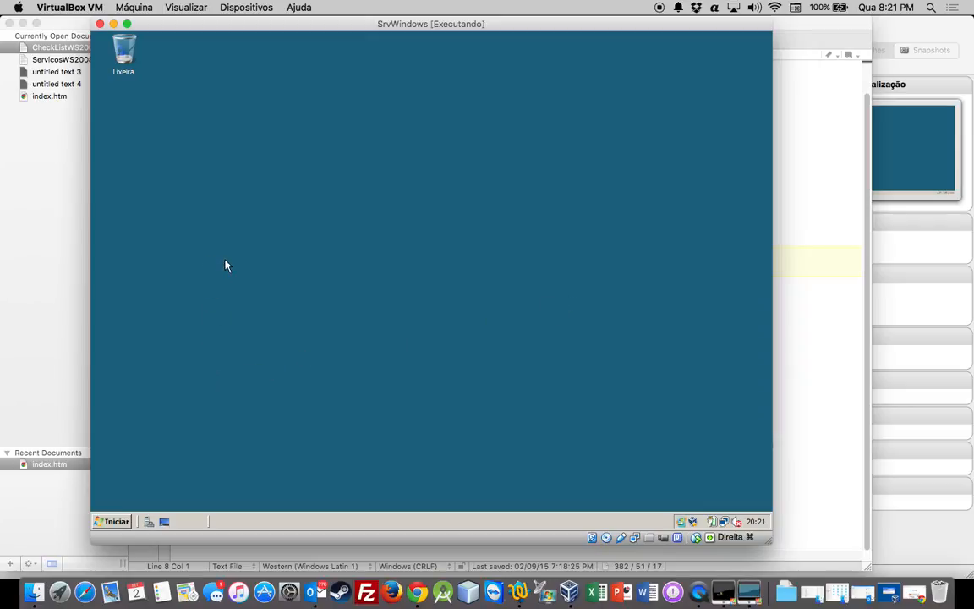
Consult the post-installation checklist document, then open a Command Prompt from the server's Start menu
click(71, 53)
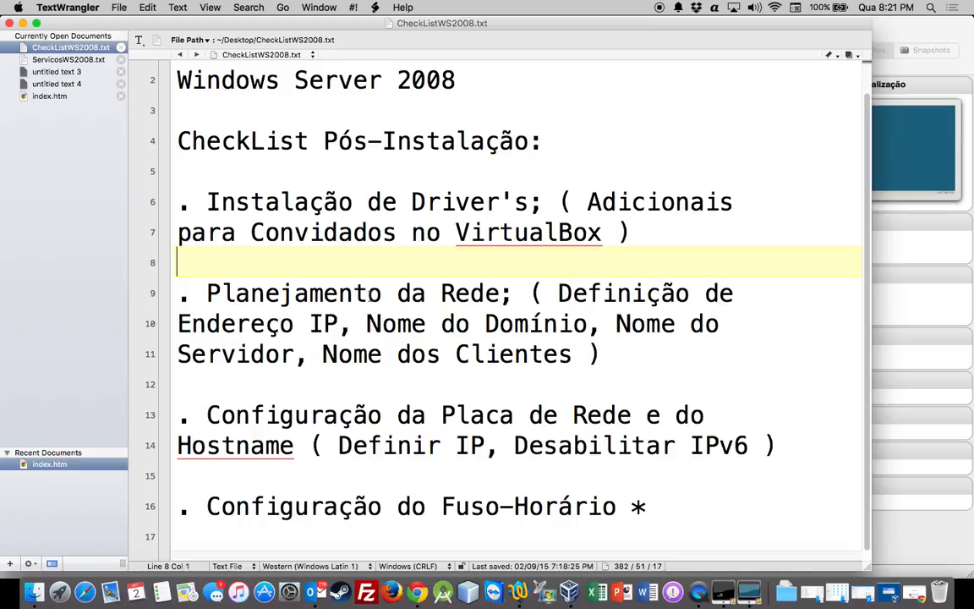
click(740, 566)
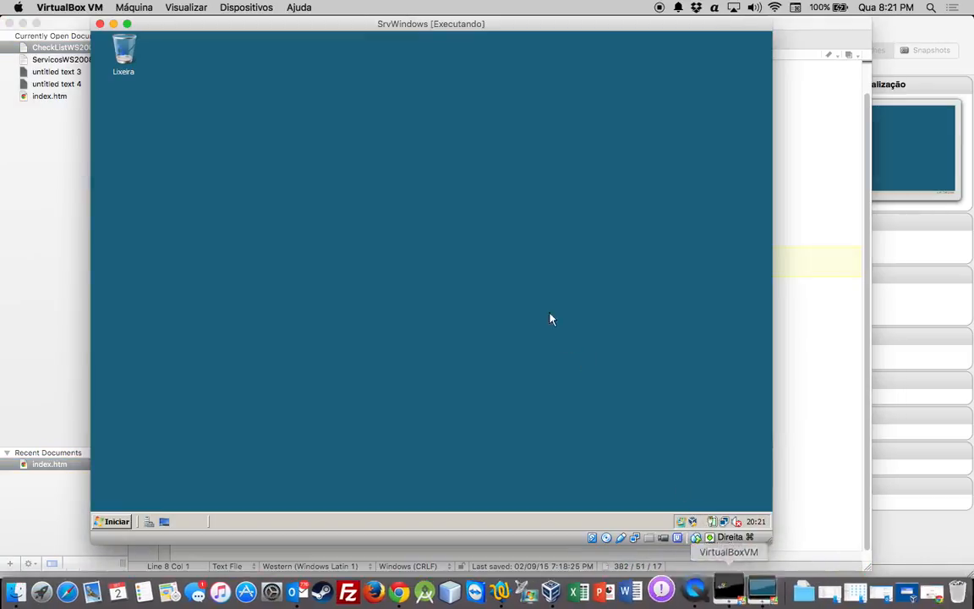
click(119, 522)
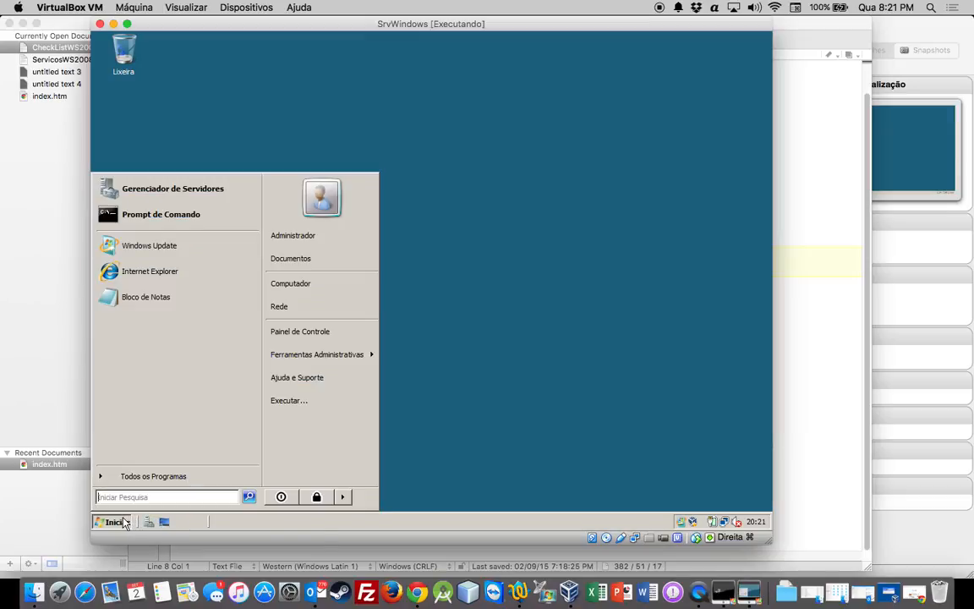
click(209, 225)
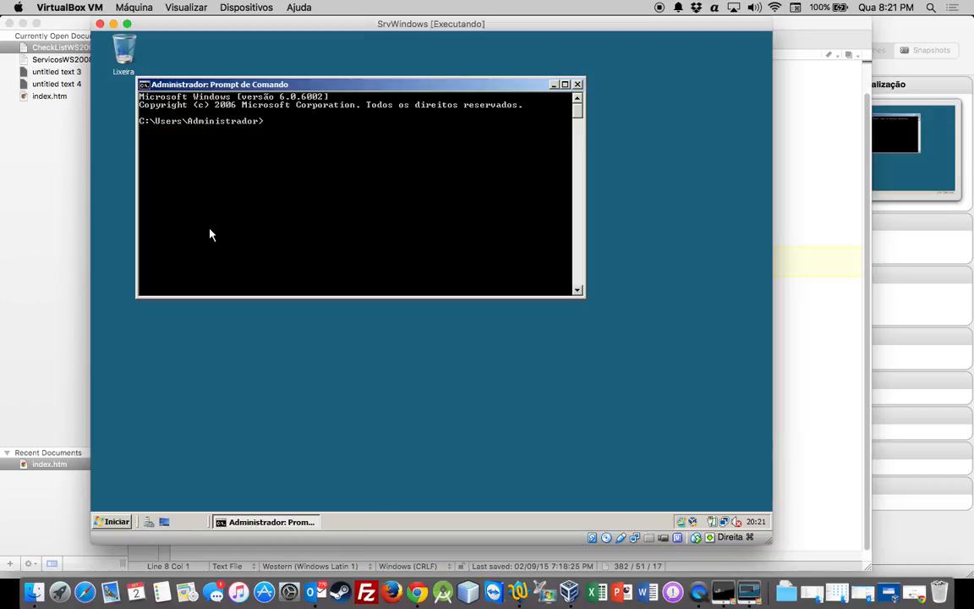
Check the server's network settings and host name with ipconfig, ipconfig /all and hostname
text(ipconfig)
key(Return)
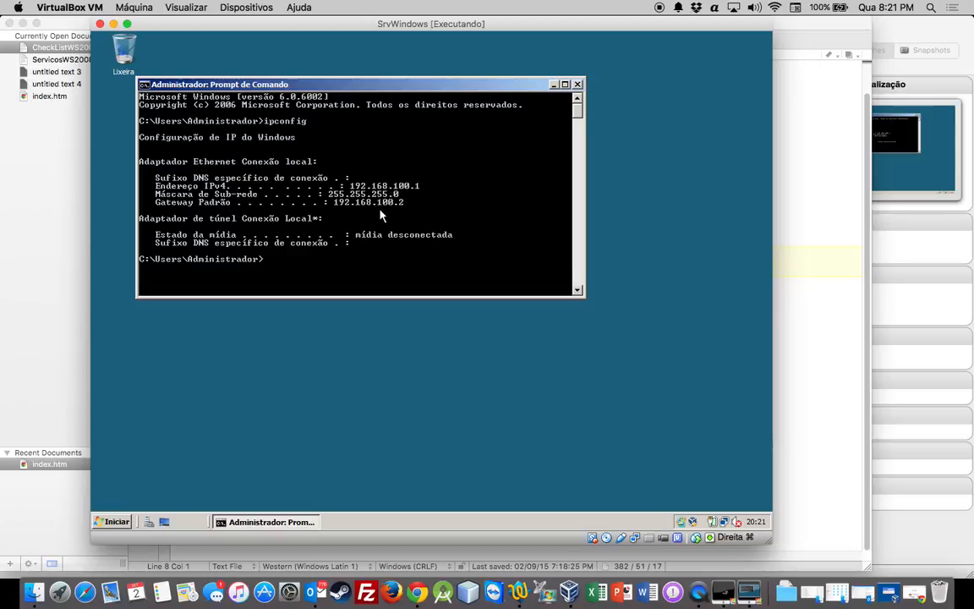
key(Up)
text(/all)
key(Return)
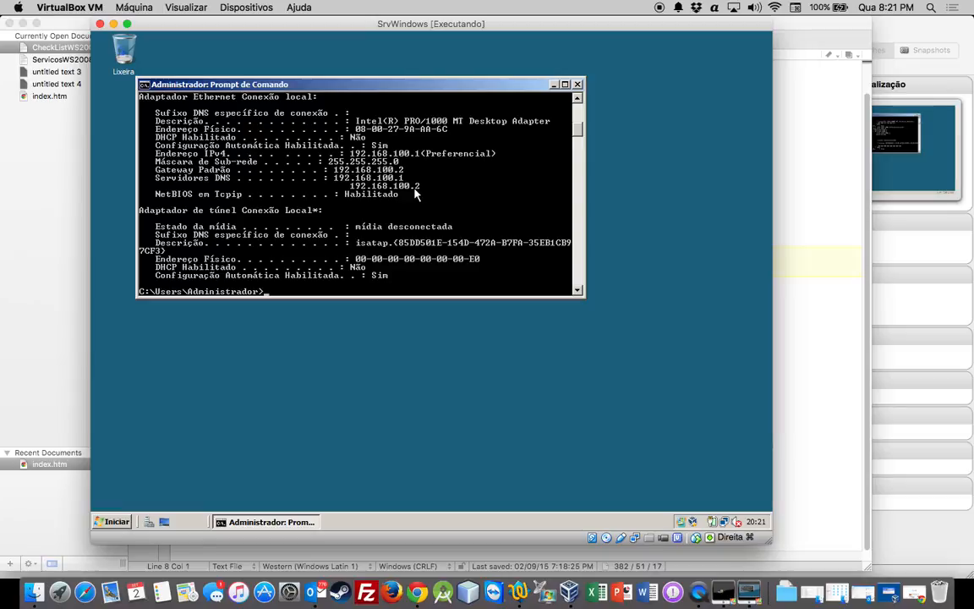
text(tname)
key(Return)
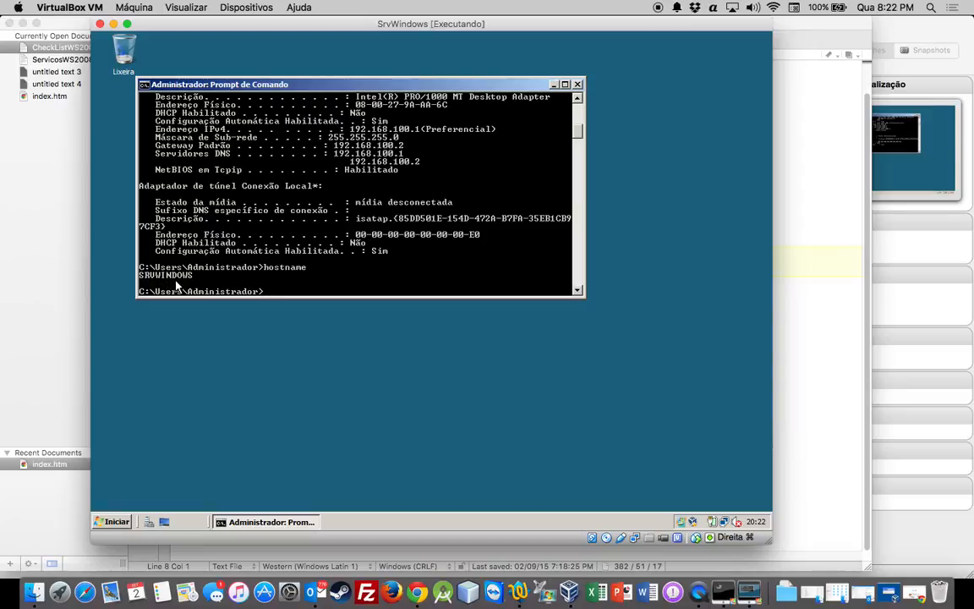
Open the ServicosWS2008.txt services checklist and return to the virtual machine
click(55, 53)
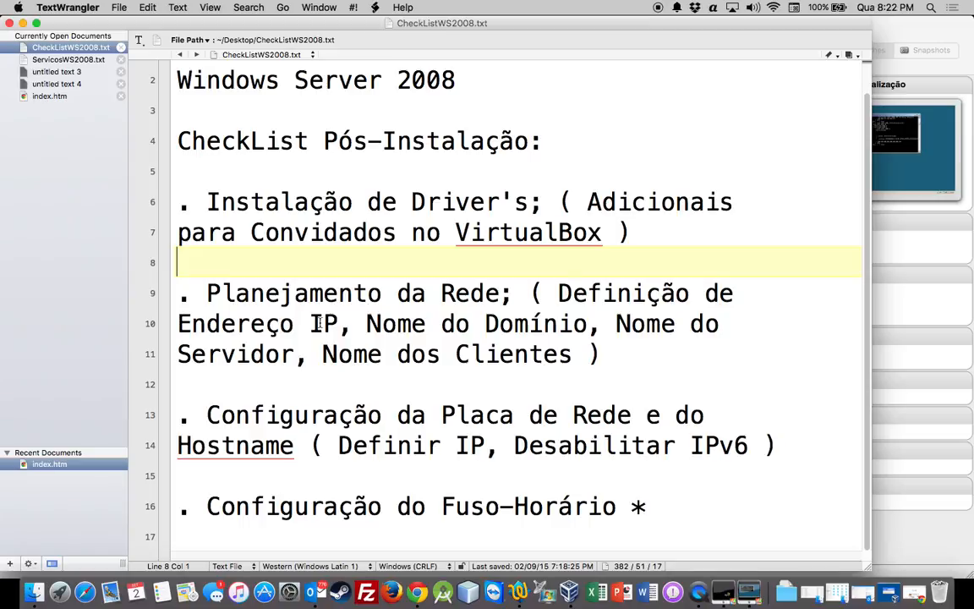
click(51, 59)
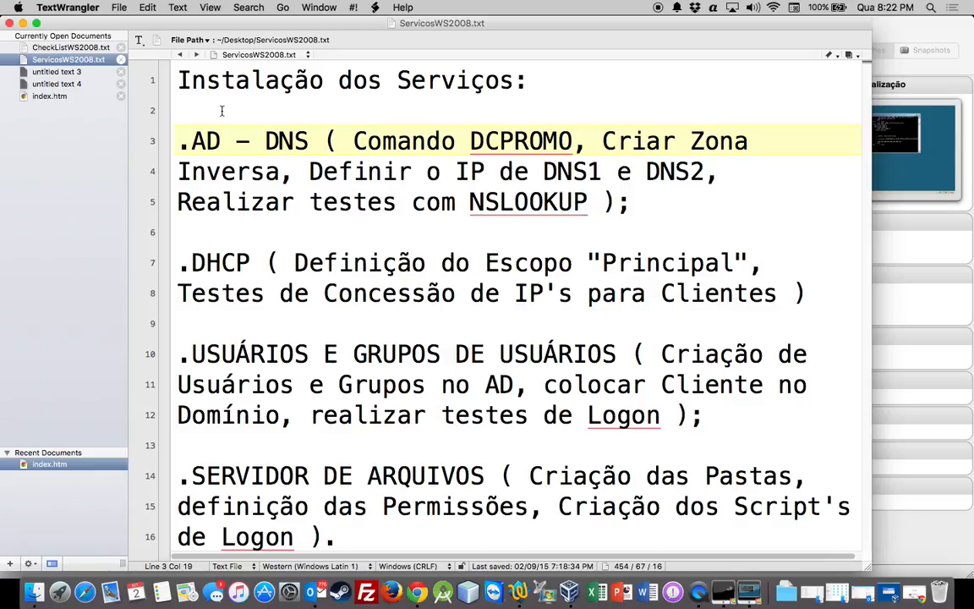
click(740, 583)
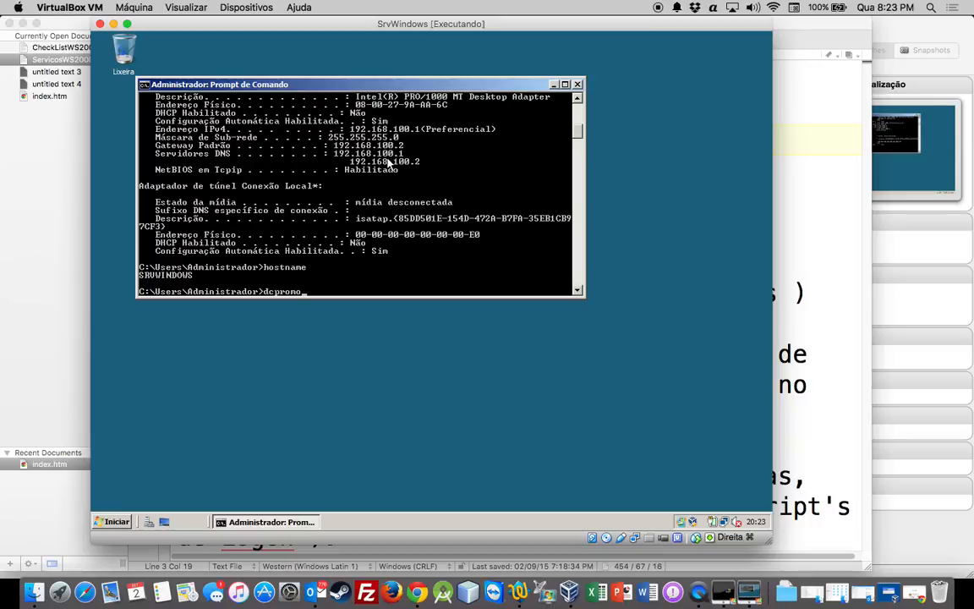
Run dcpromo and start the Active Directory Domain Services installation wizard in advanced mode
key(Return)
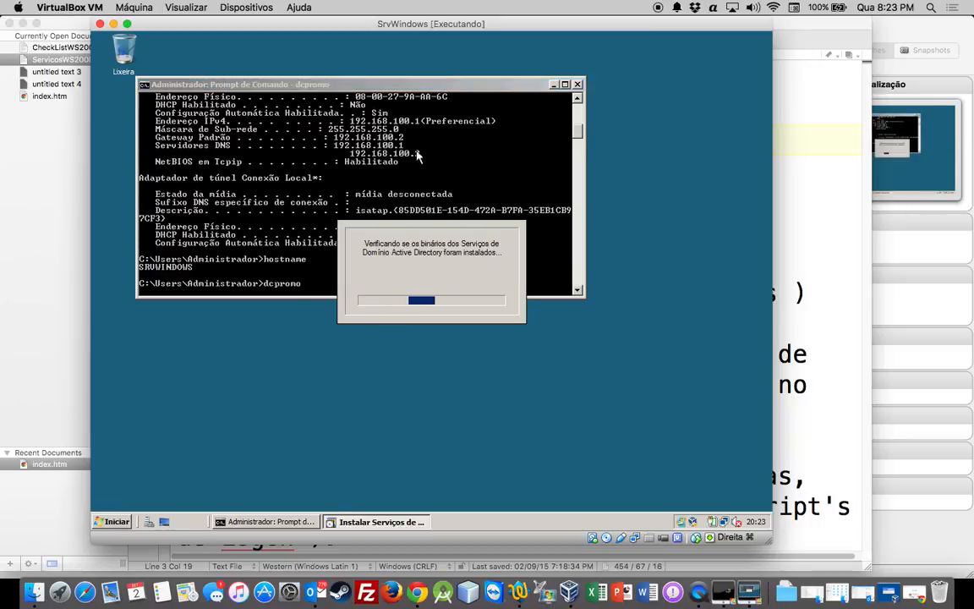
click(577, 84)
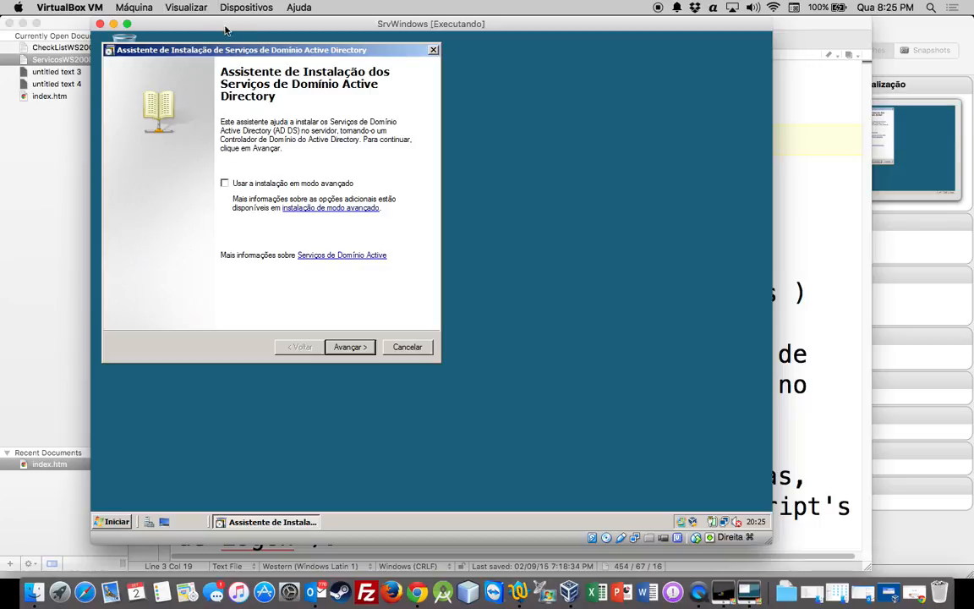
drag(229, 50, 366, 122)
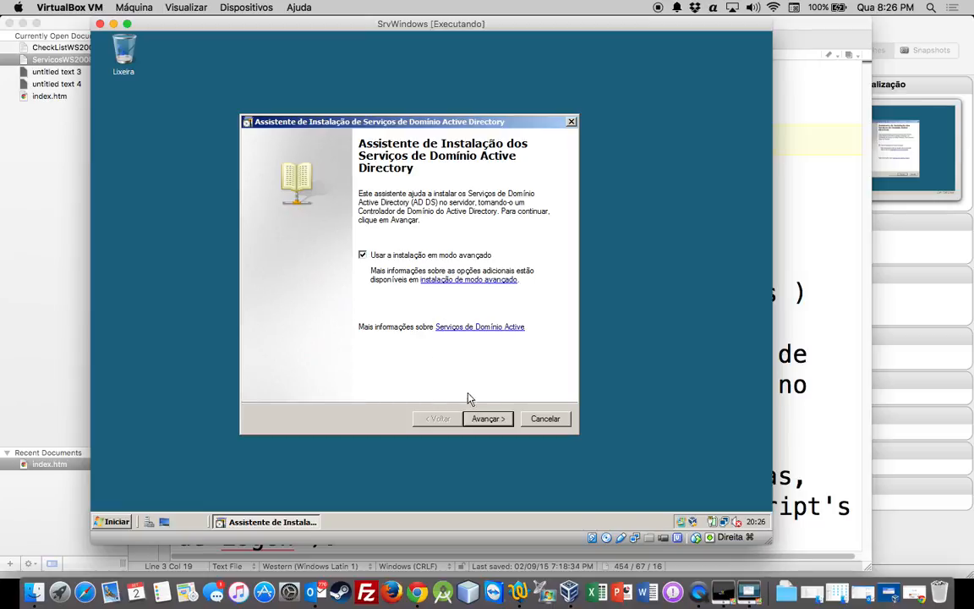
click(488, 418)
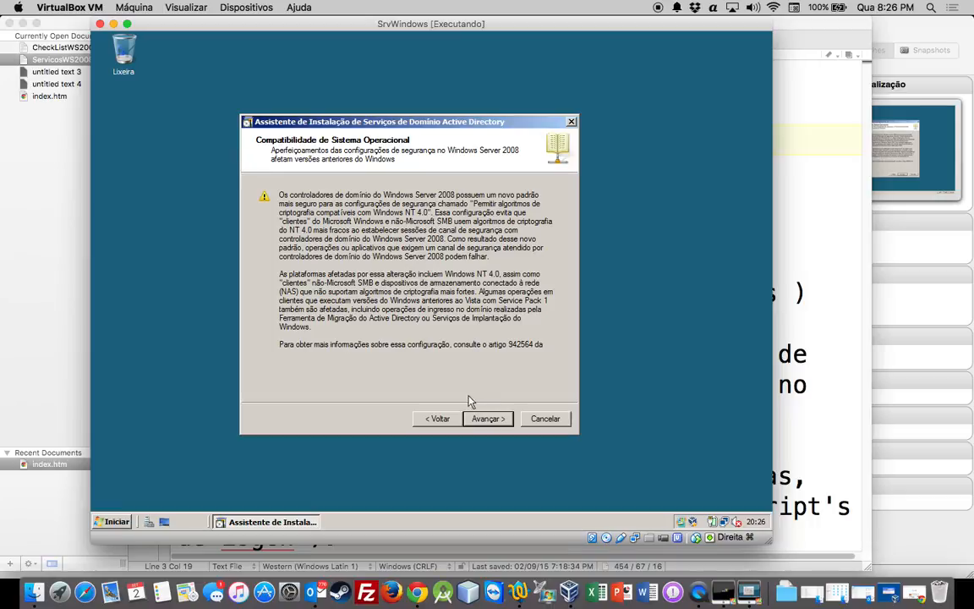
Continue past the compatibility page and choose to create a new domain in a new forest
click(489, 419)
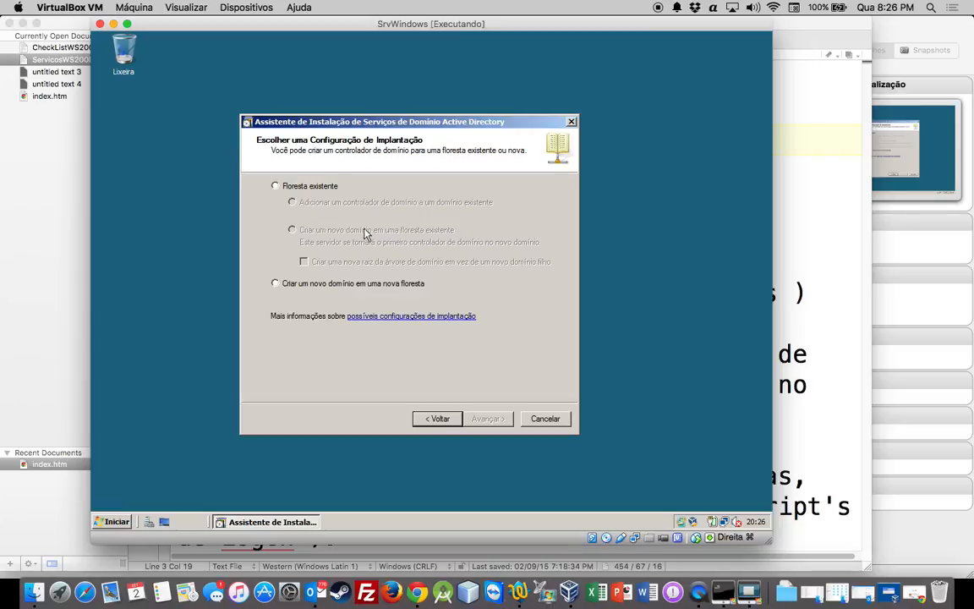
click(322, 288)
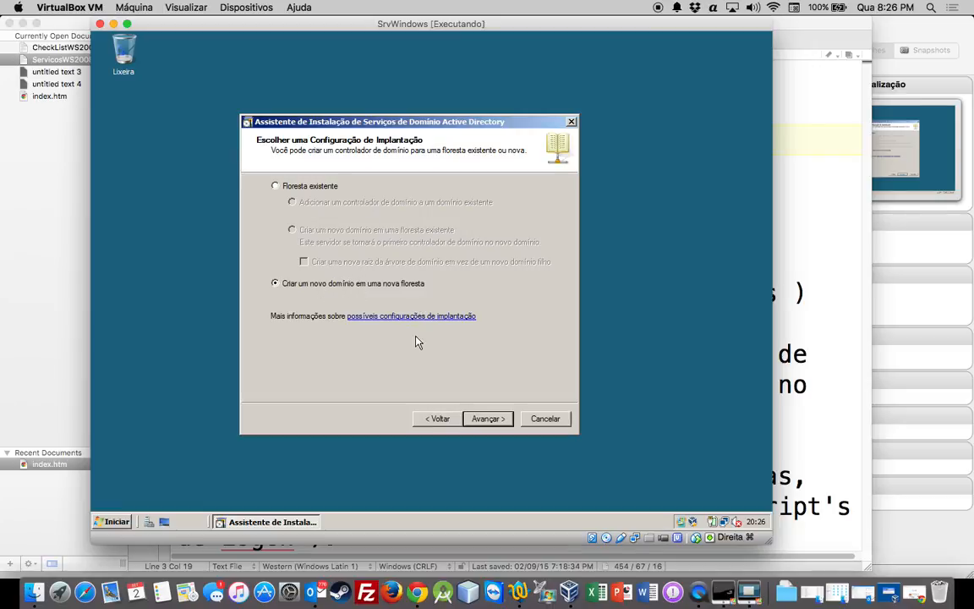
click(495, 422)
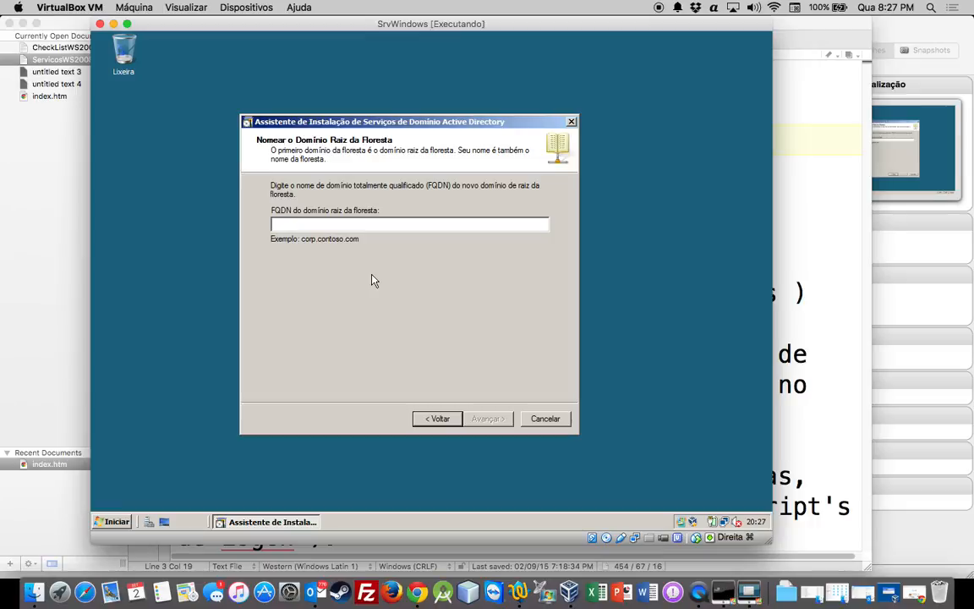
Name the forest root domain bruzzi.local and accept BRUZZI as the domain NetBIOS name
text(bruzzi.local)
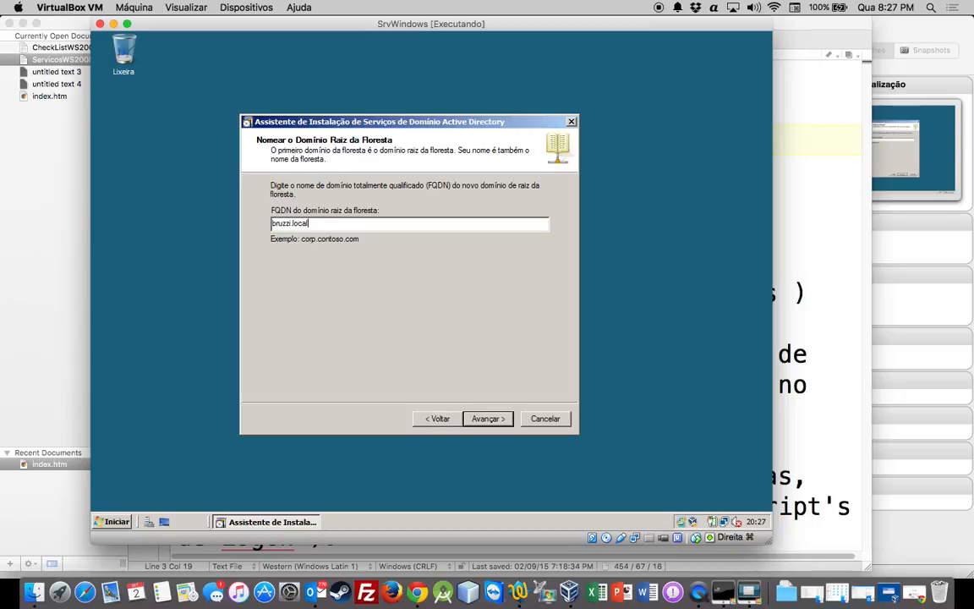
click(487, 417)
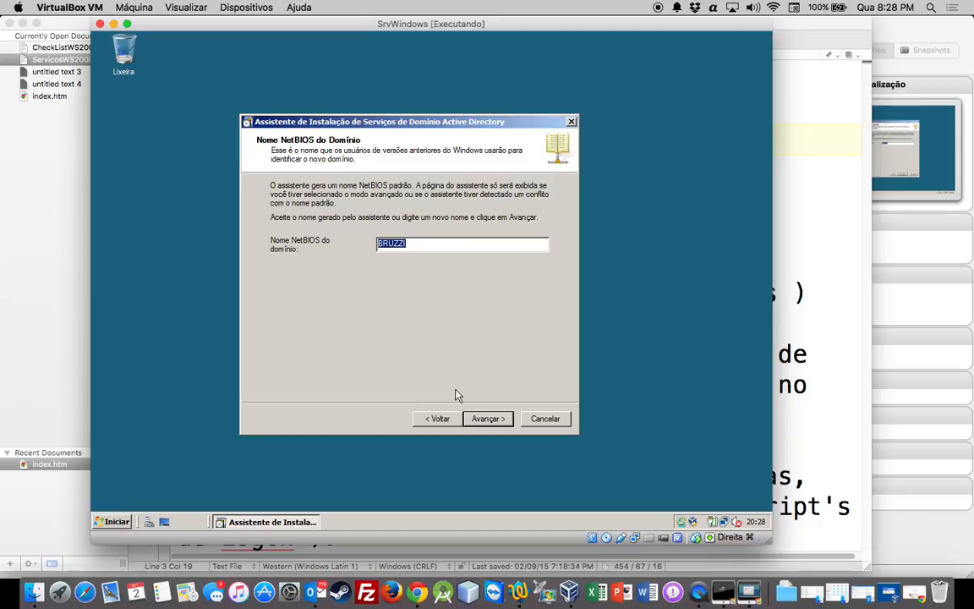
click(426, 247)
click(488, 418)
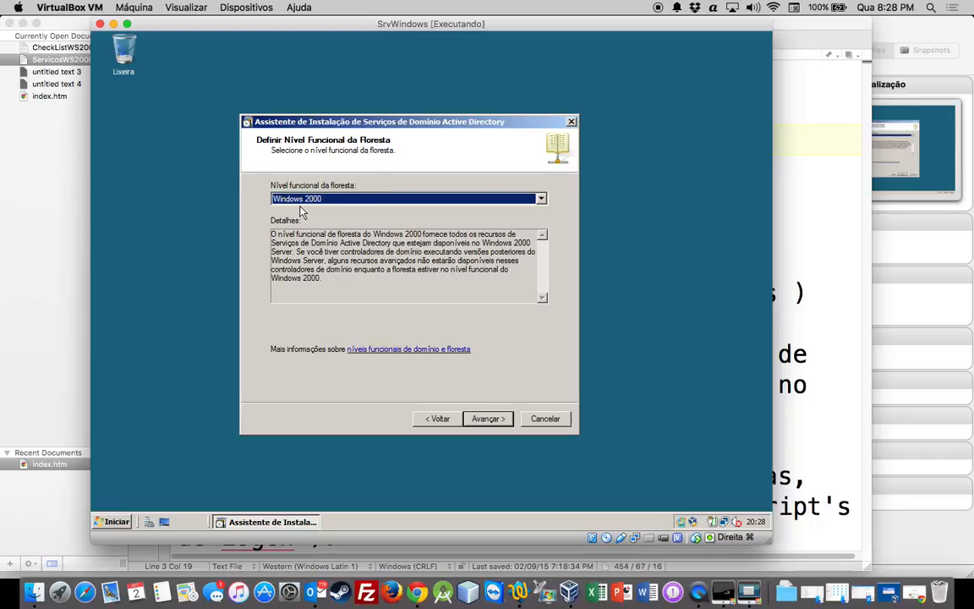
Set the forest functional level to Windows Server 2008 and continue
click(541, 200)
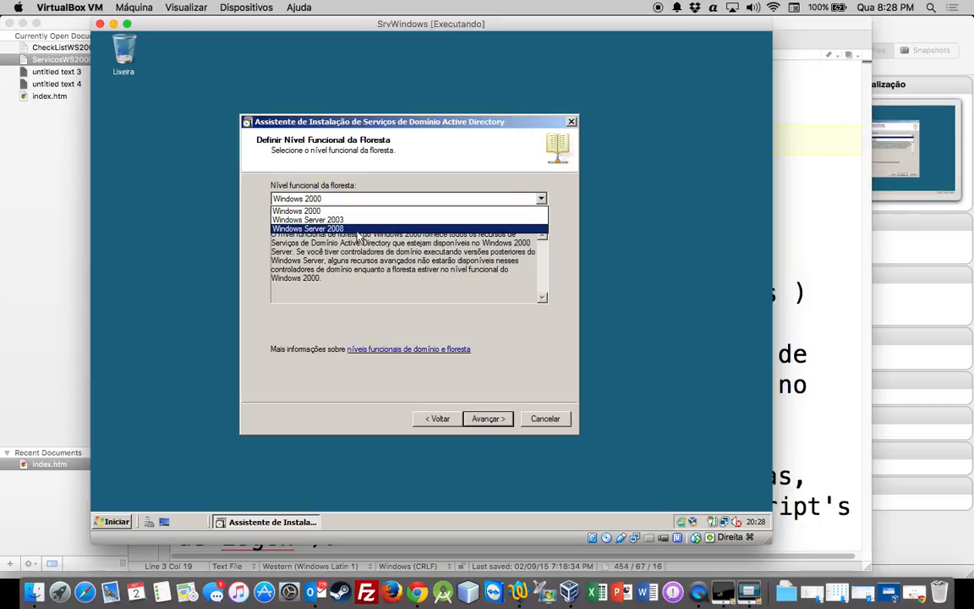
click(323, 228)
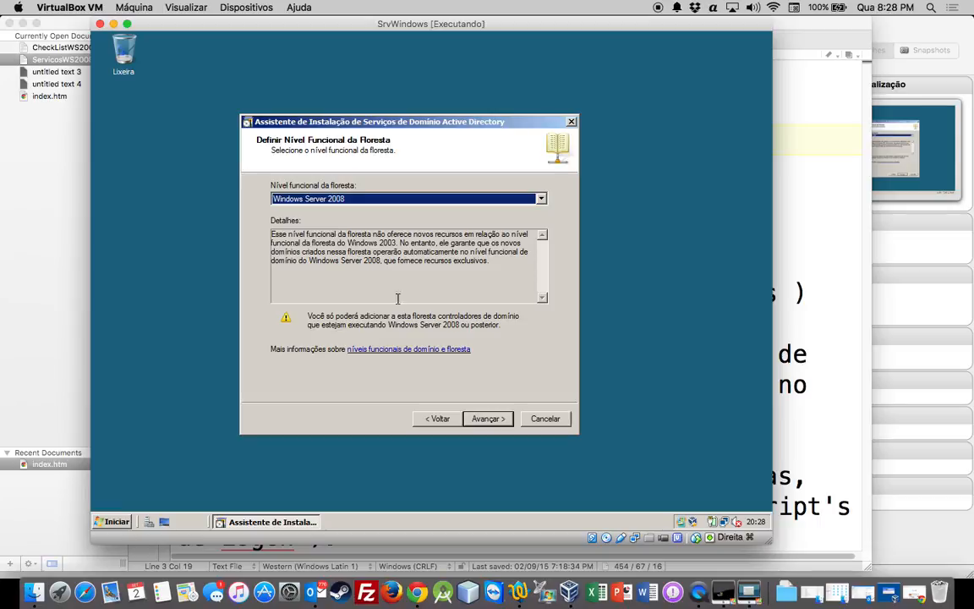
click(492, 423)
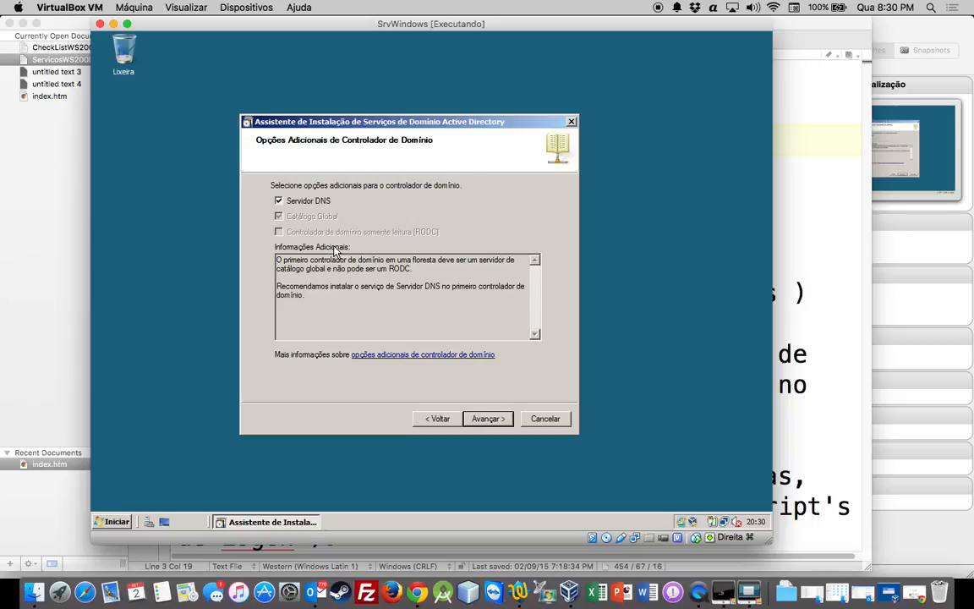
Keep the DNS server option and accept the DNS delegation warning to continue
click(487, 418)
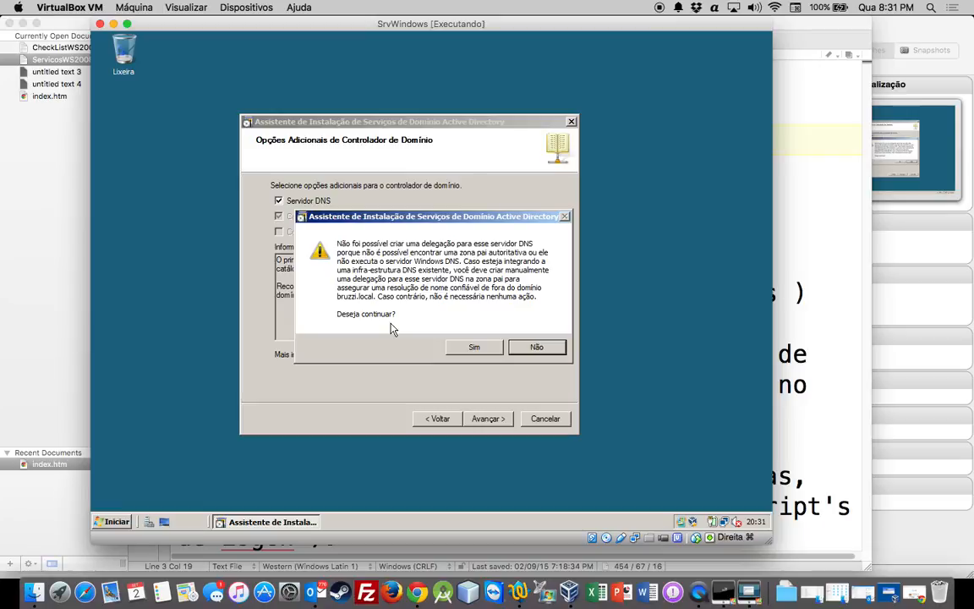
click(470, 348)
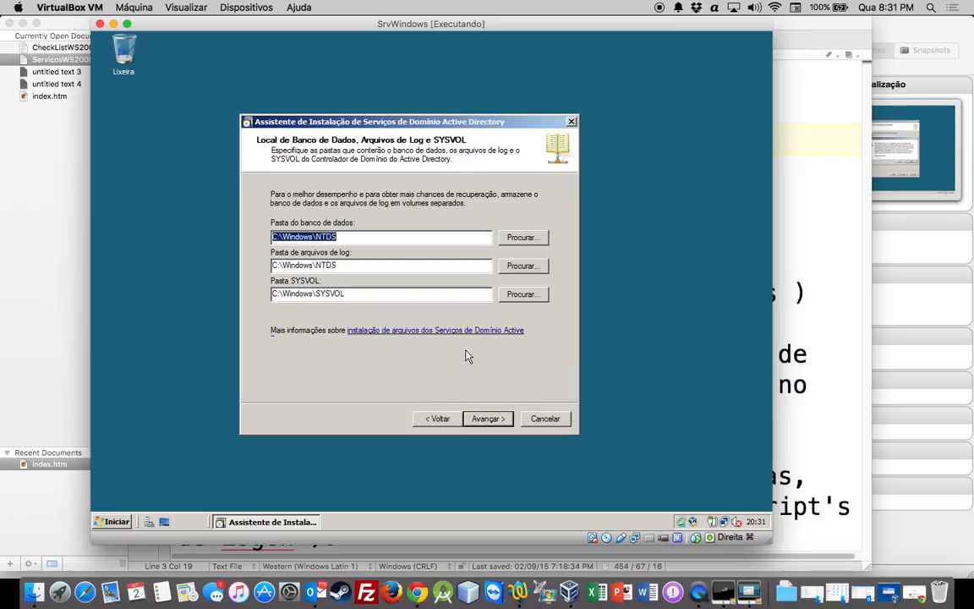
Keep the default database, log and SYSVOL folder locations and continue
click(381, 237)
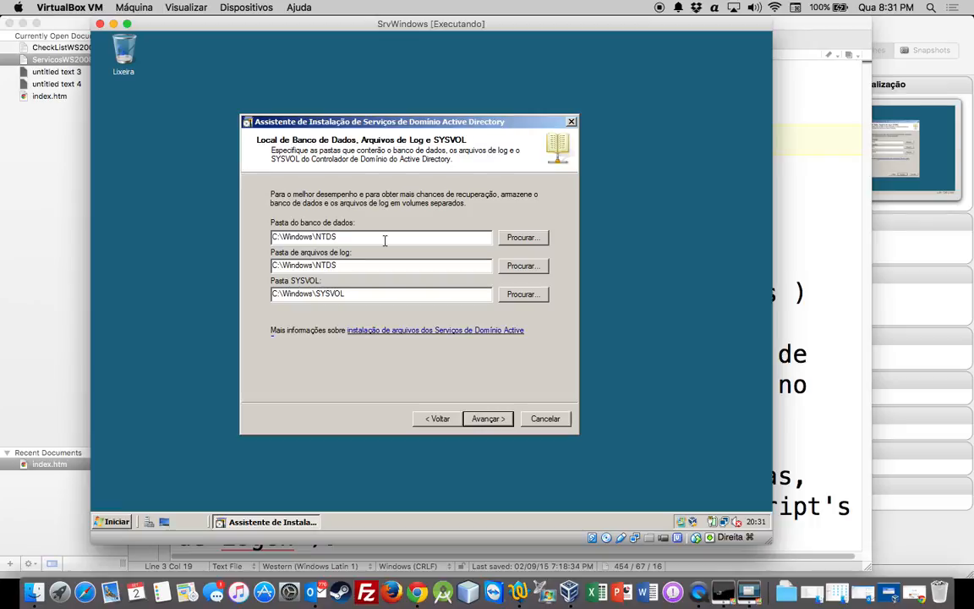
click(484, 418)
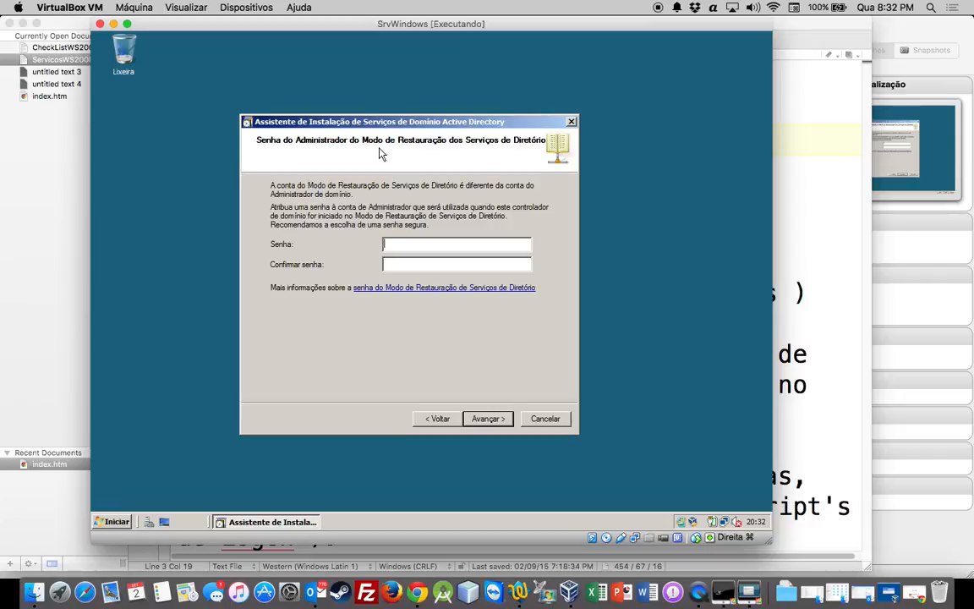
Enter and confirm the Directory Services Restore Mode administrator password, then continue
text(•••••)
key(Tab)
text(•••••)
click(498, 423)
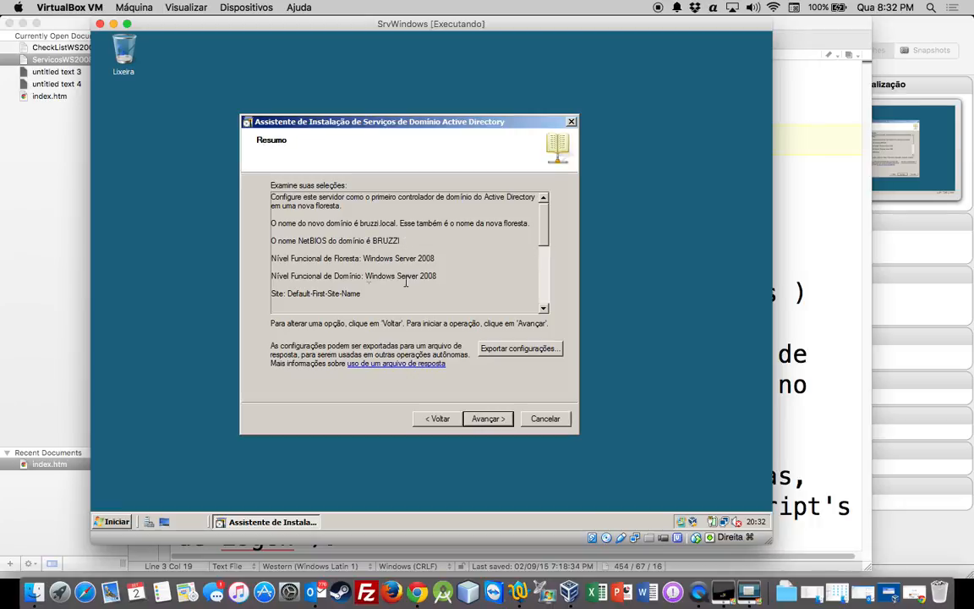
Review the installation summary and start configuring Active Directory Domain Services
scroll(536, 233, down, 3)
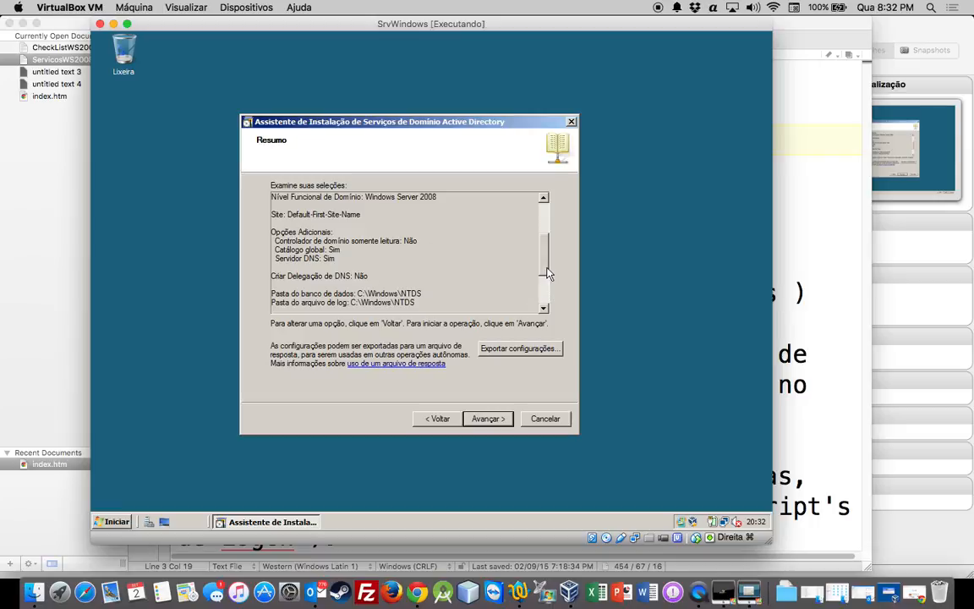
scroll(545, 284, down, 2)
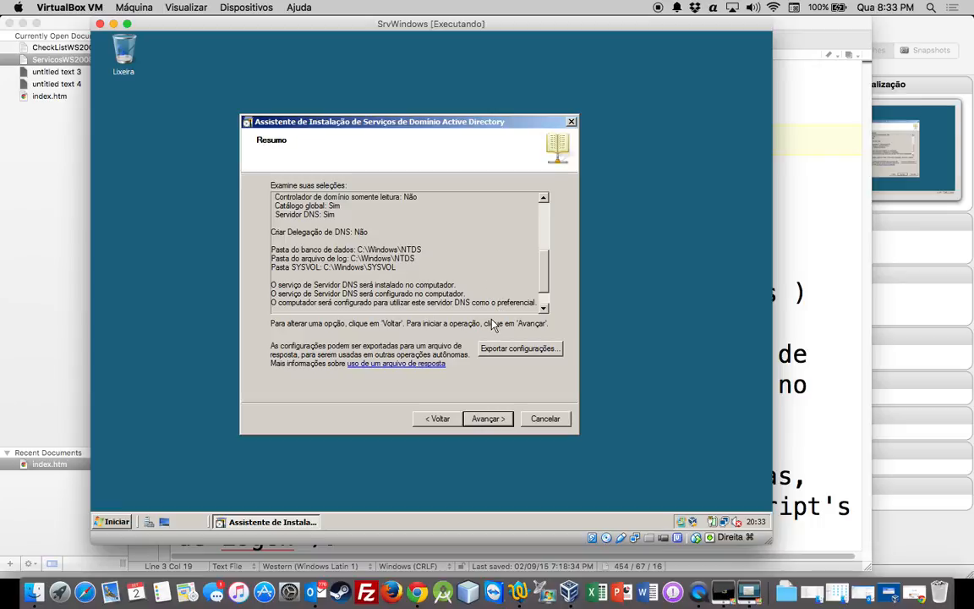
click(497, 419)
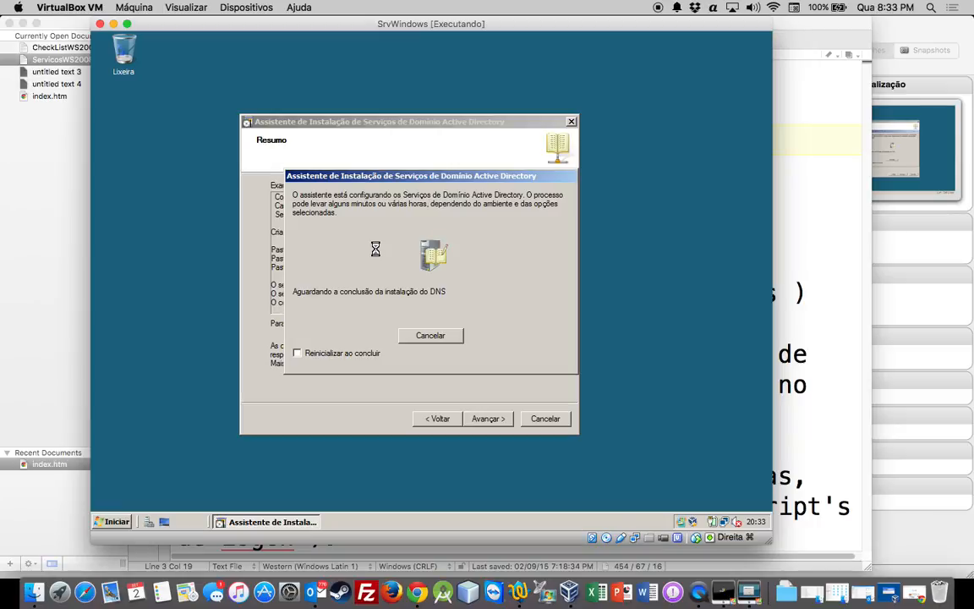
Enable automatic restart when the installation finishes
click(330, 359)
right_click(696, 586)
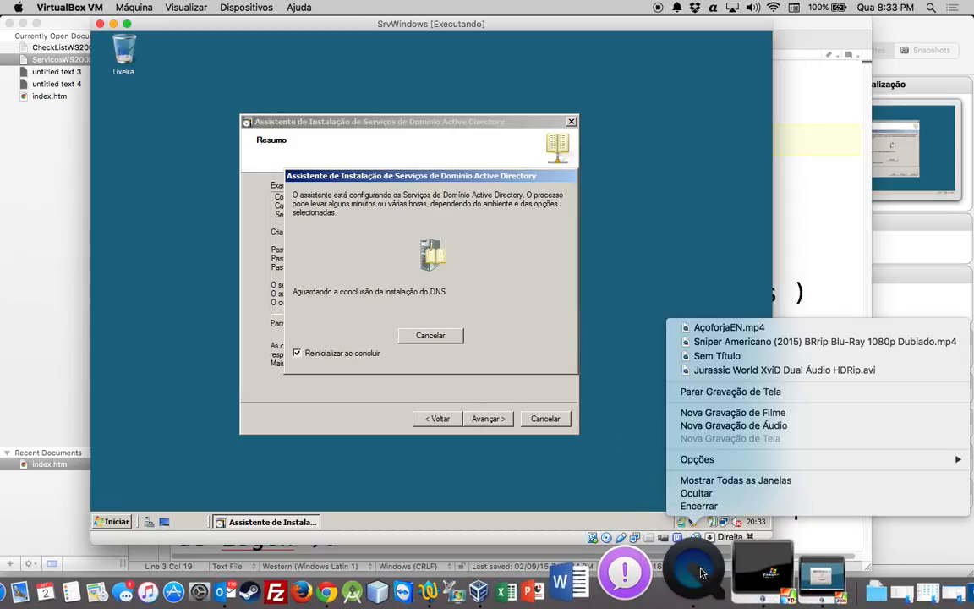